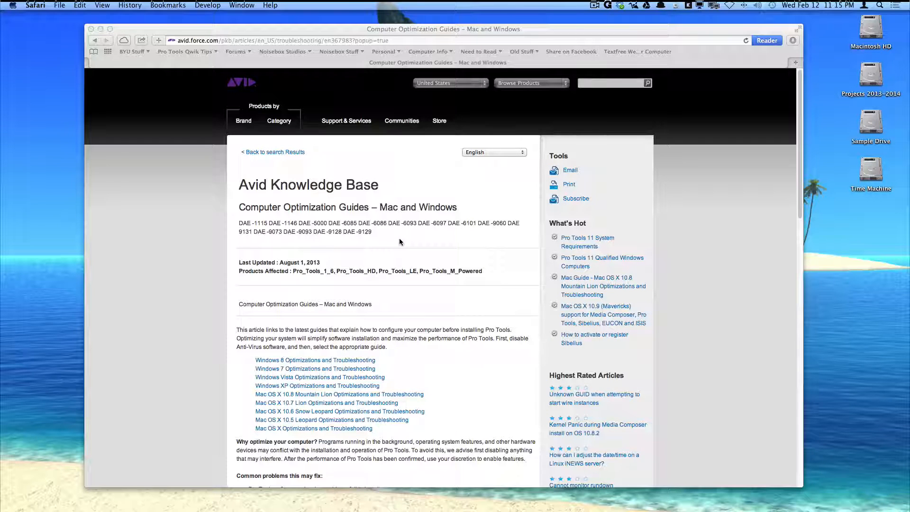
Review the Windows and Mac optimization guides on the Avid Knowledge Base page and leave the browser for the desktop
click(356, 205)
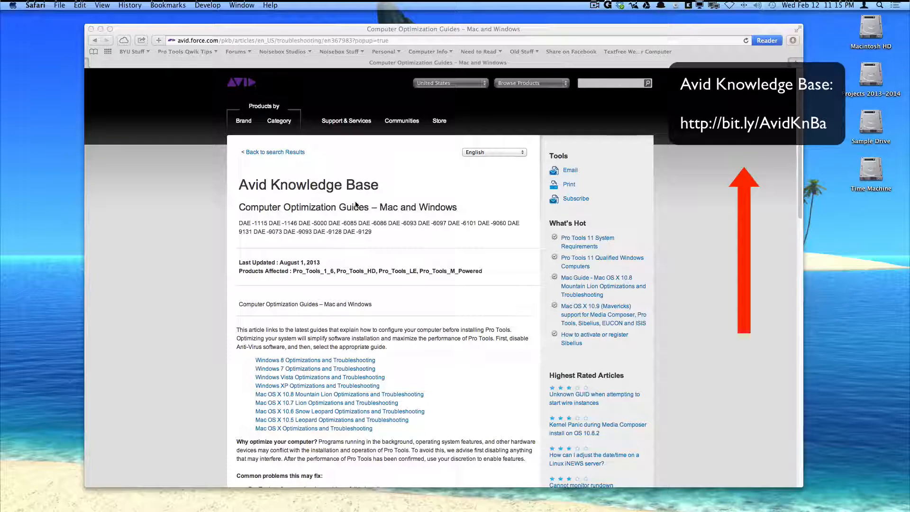
click(289, 360)
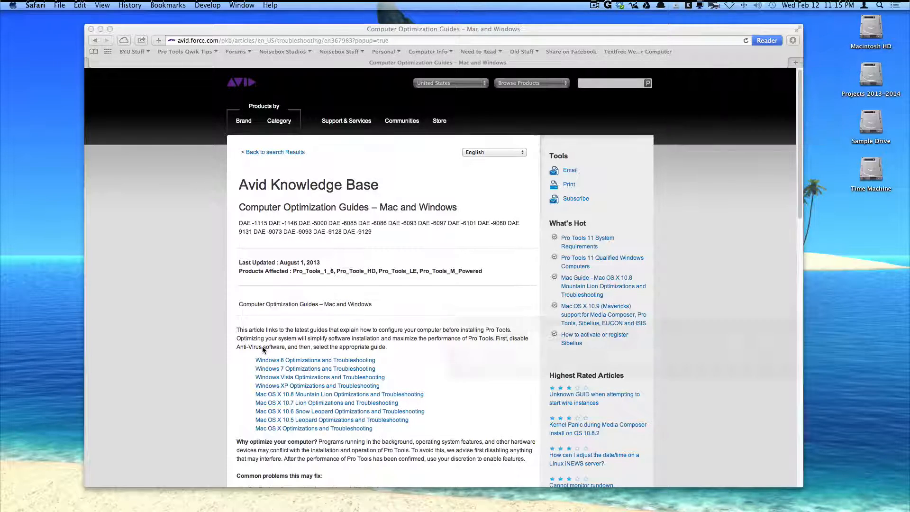
click(318, 25)
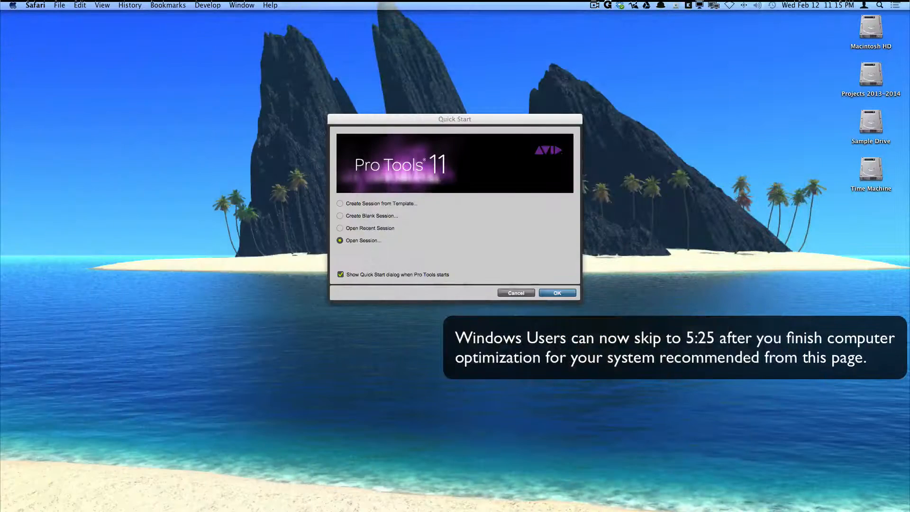
click(117, 129)
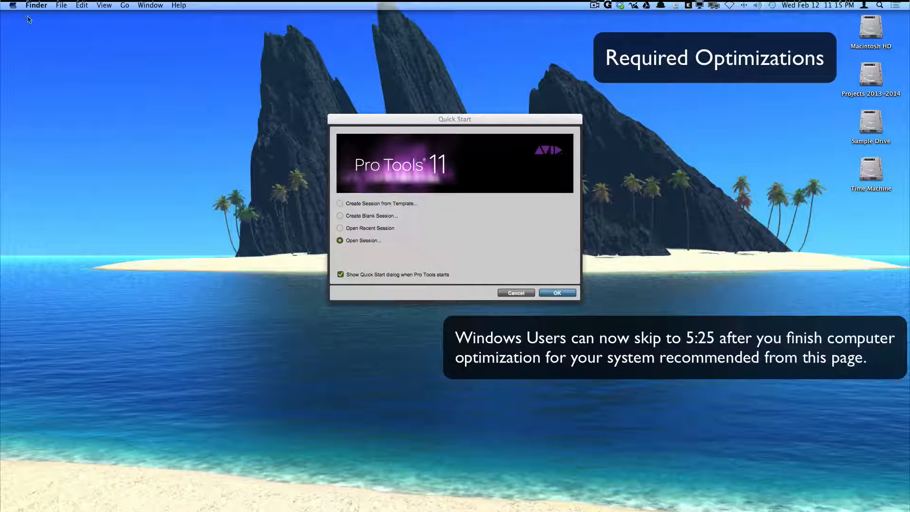
Open System Preferences and move its window slightly lower on the desktop
click(12, 6)
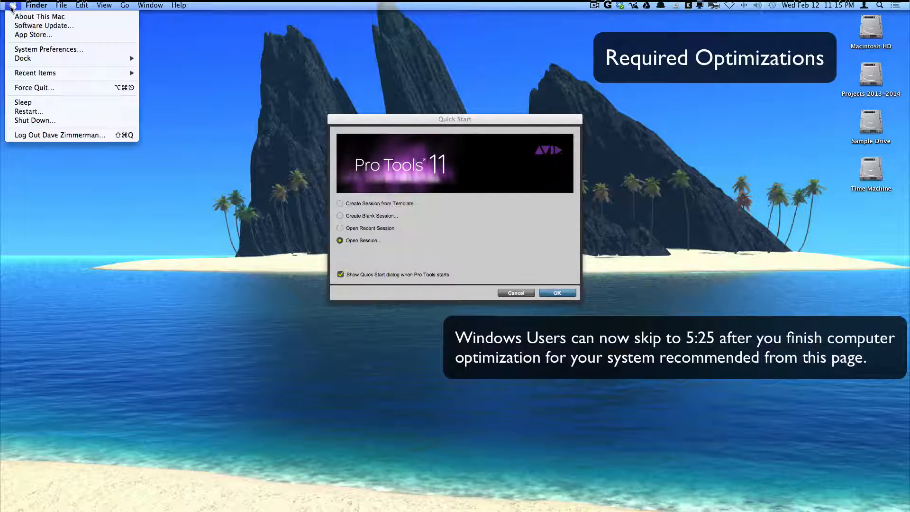
click(26, 48)
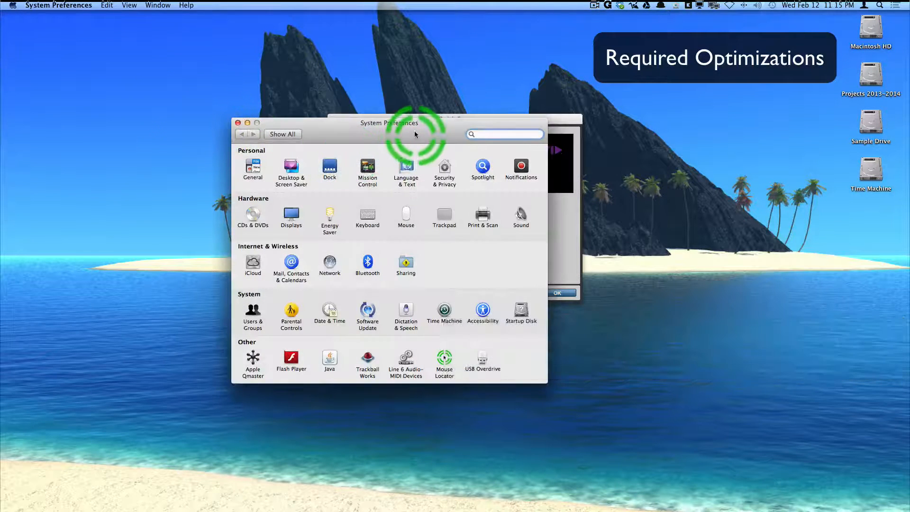
drag(413, 132, 431, 154)
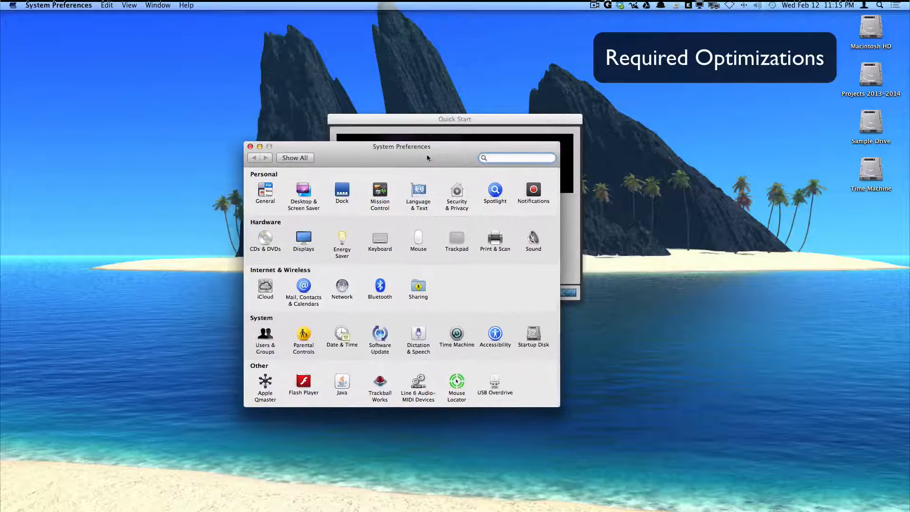
Check the computer sleep setting in the Energy Saver preferences and return to the overview of all preferences
click(346, 240)
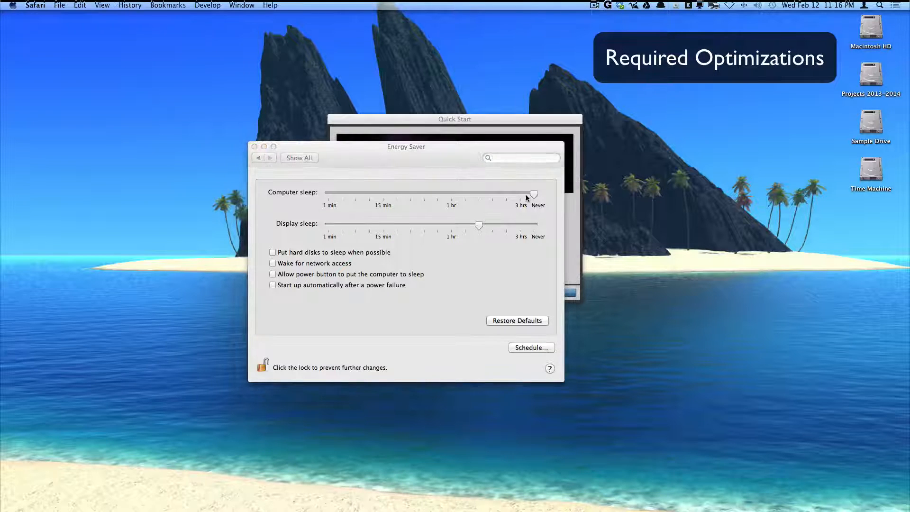
click(532, 197)
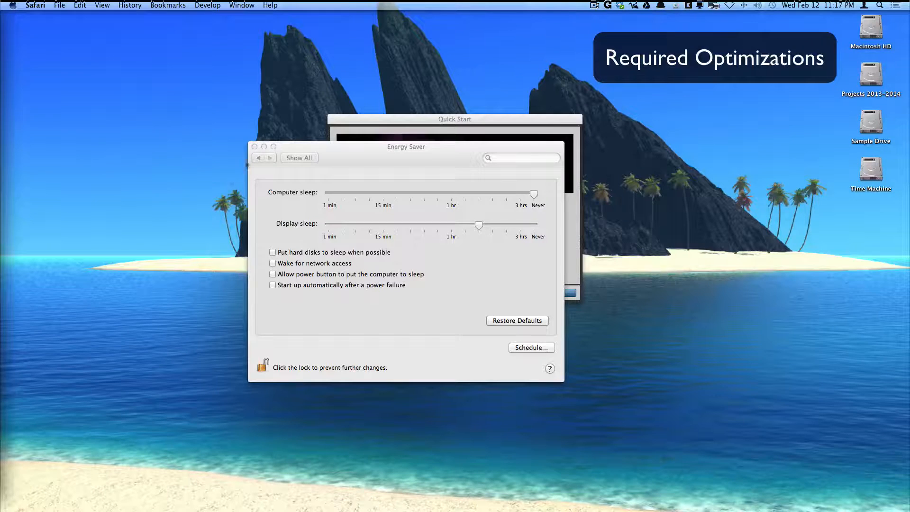
click(251, 157)
click(258, 157)
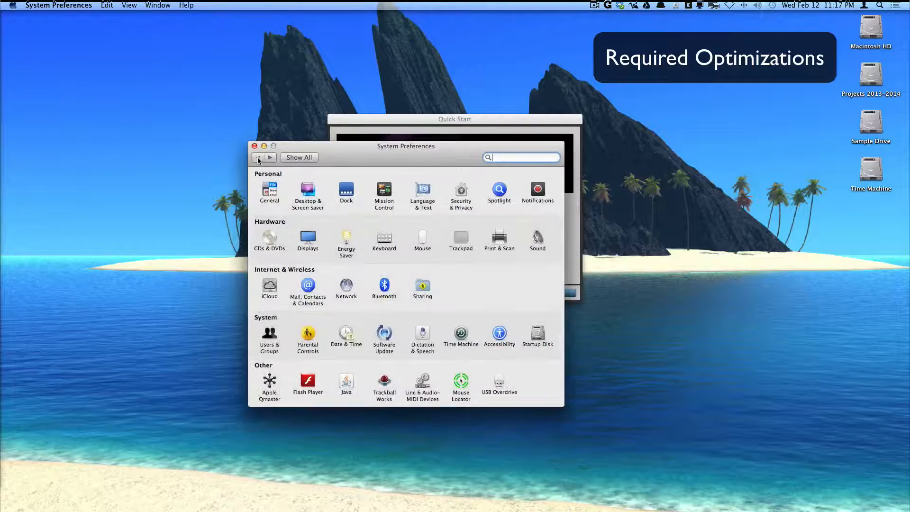
Check the Wi-Fi status in the Network preferences and return to the preferences overview
click(342, 286)
click(288, 265)
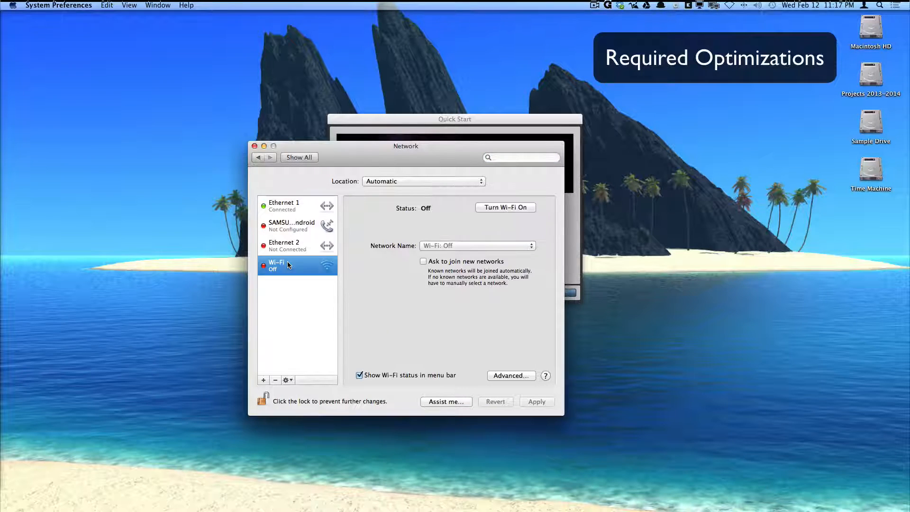
click(515, 209)
click(497, 212)
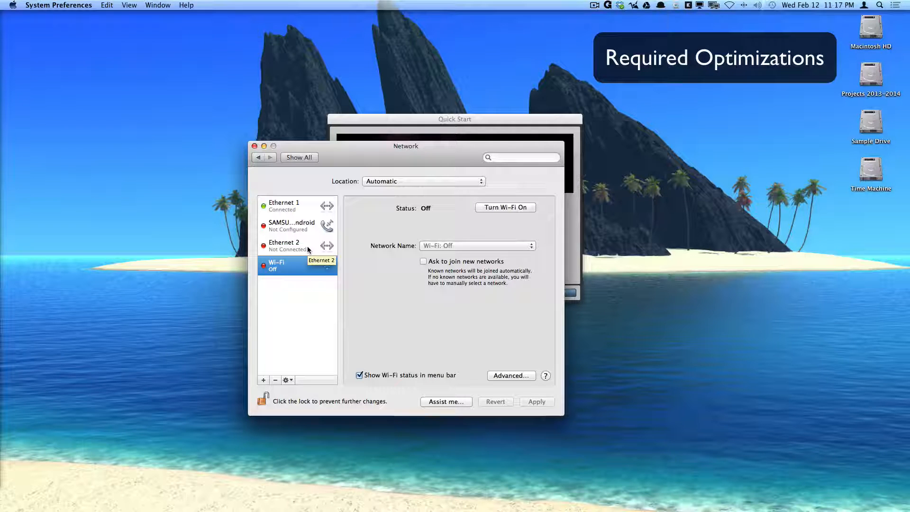
click(300, 278)
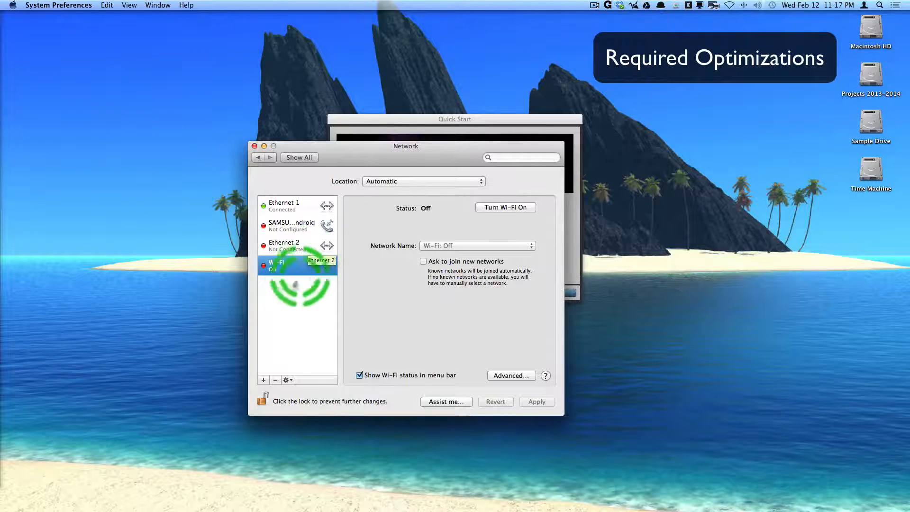
click(275, 315)
click(310, 316)
click(290, 159)
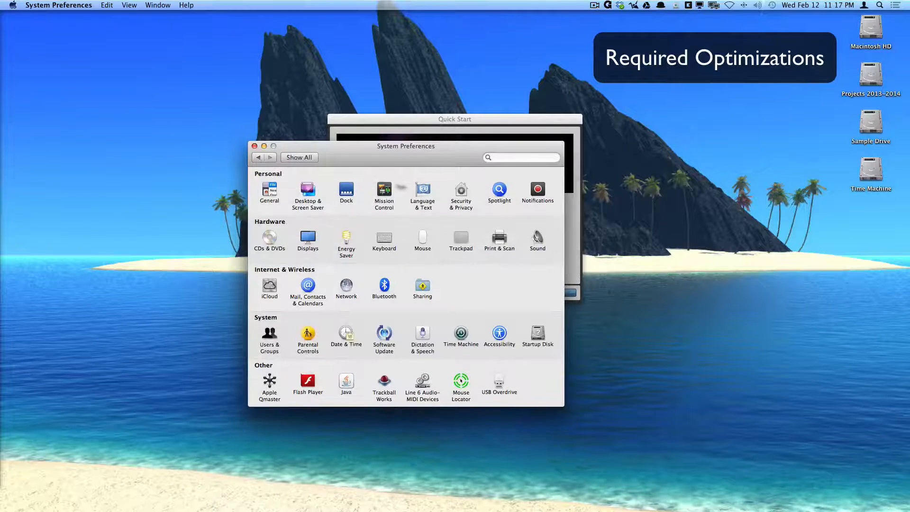
Check the FileVault encryption status in the Security & Privacy preferences
click(464, 192)
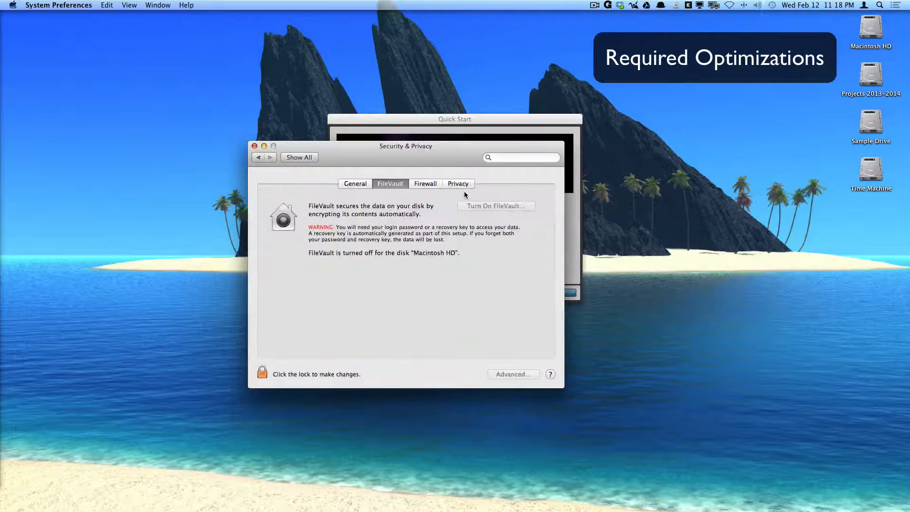
click(398, 188)
Switch to Safari, review the iLok License Manager downloads for Mac OS X and Windows, and close the page
key(super+Tab)
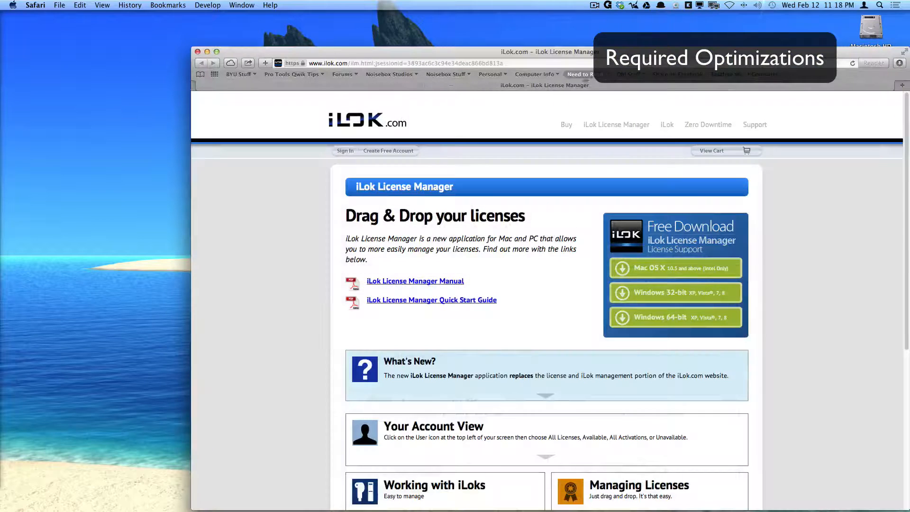
drag(527, 50, 397, 14)
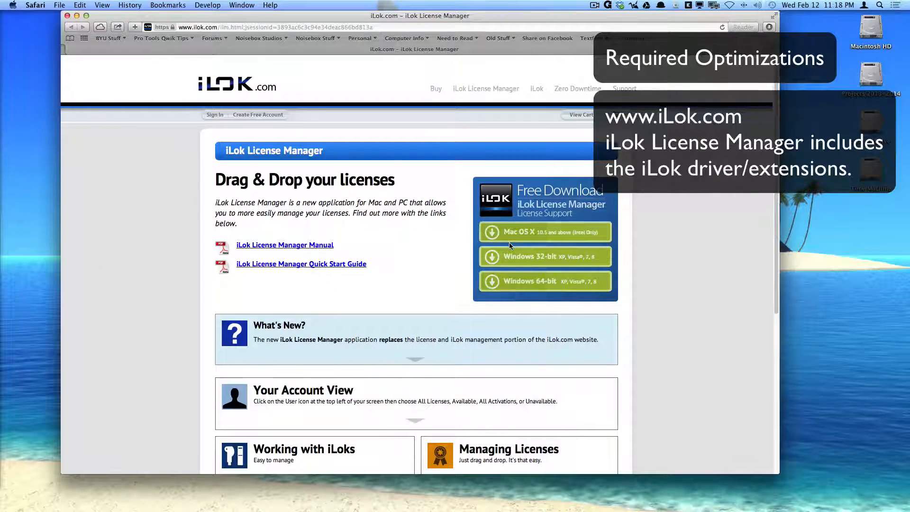
click(535, 233)
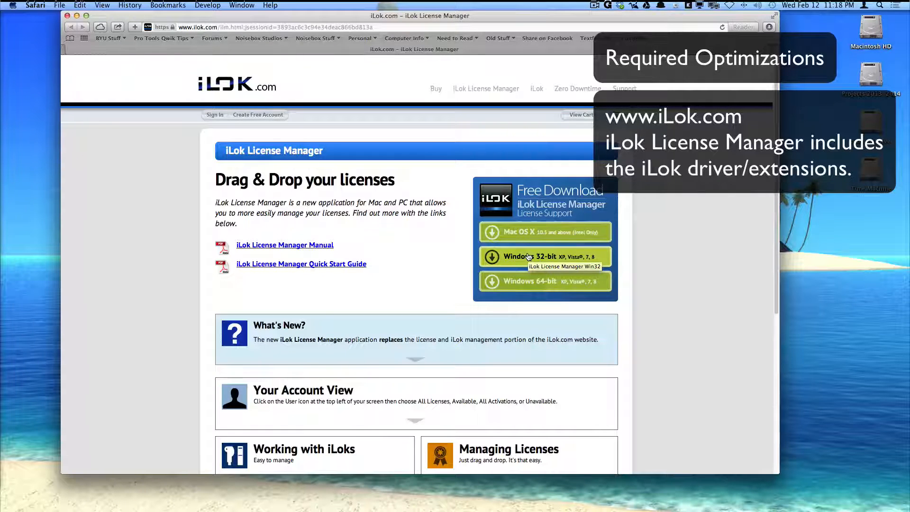
click(207, 121)
click(67, 16)
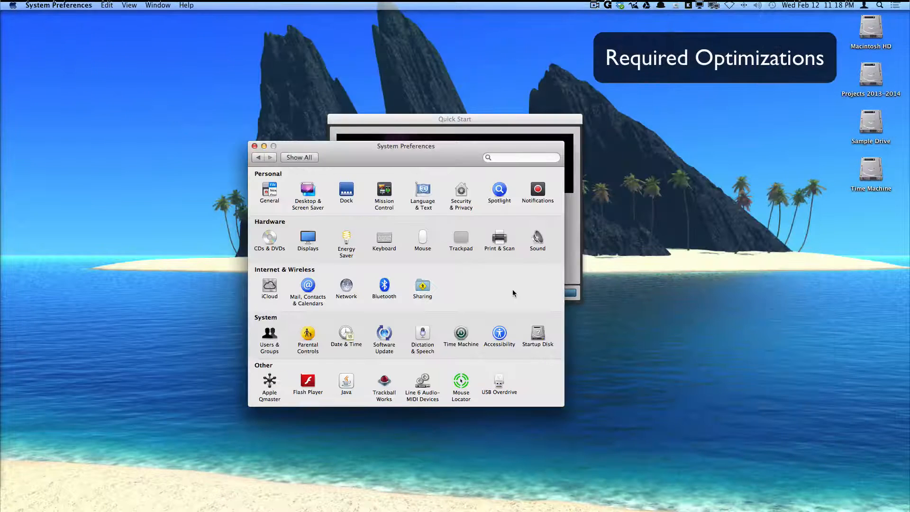
Check the automatic update checking option in the Software Update preferences and return to the preferences overview
click(384, 334)
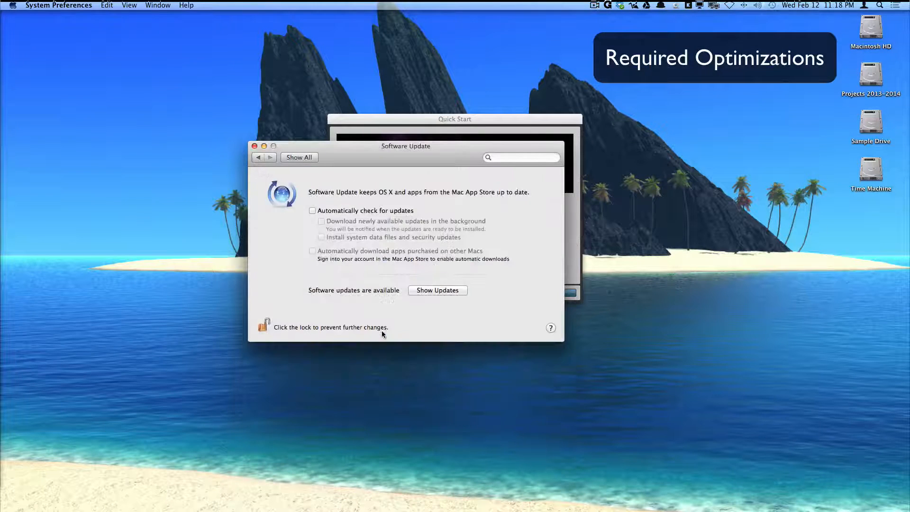
click(311, 211)
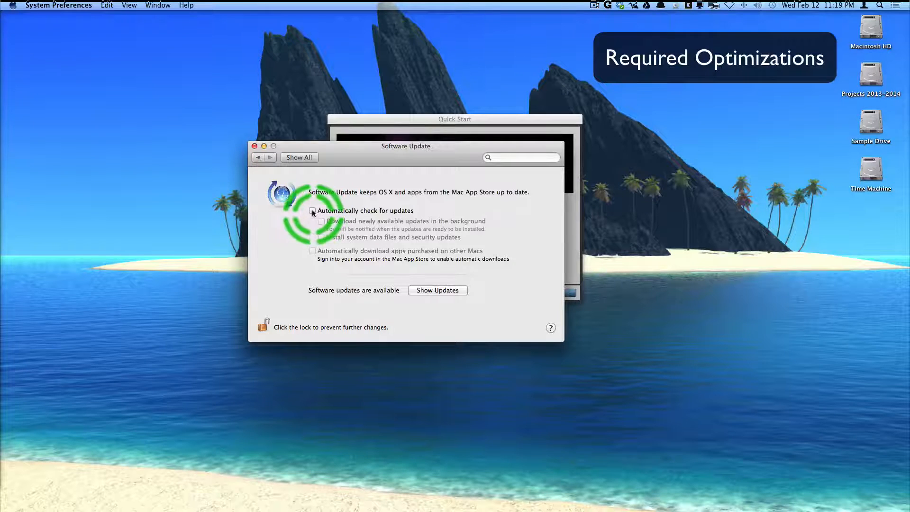
click(13, 5)
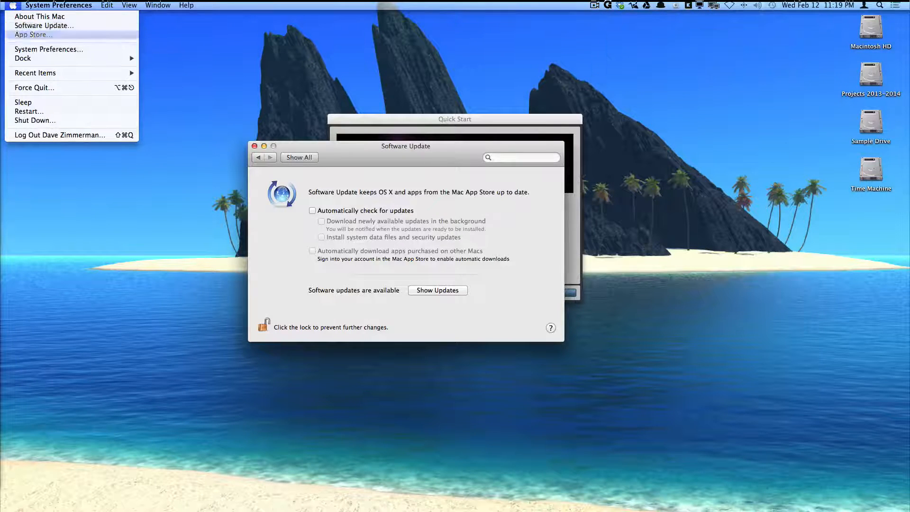
click(422, 169)
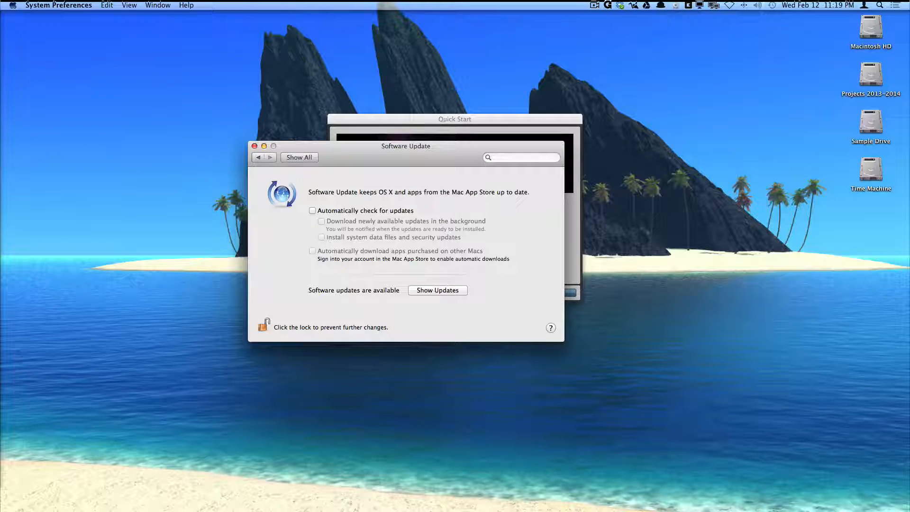
click(258, 157)
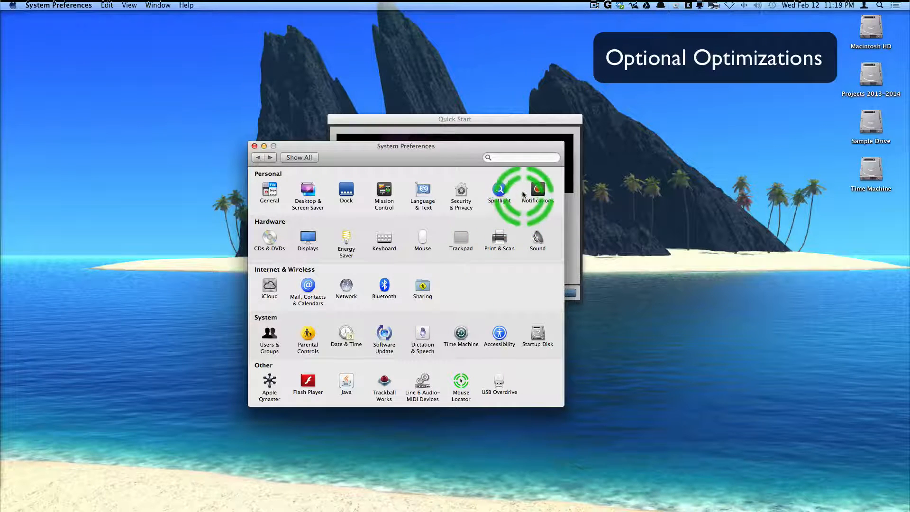
Check which locations are excluded from searching in Spotlight's privacy settings and return to the preferences overview
click(499, 190)
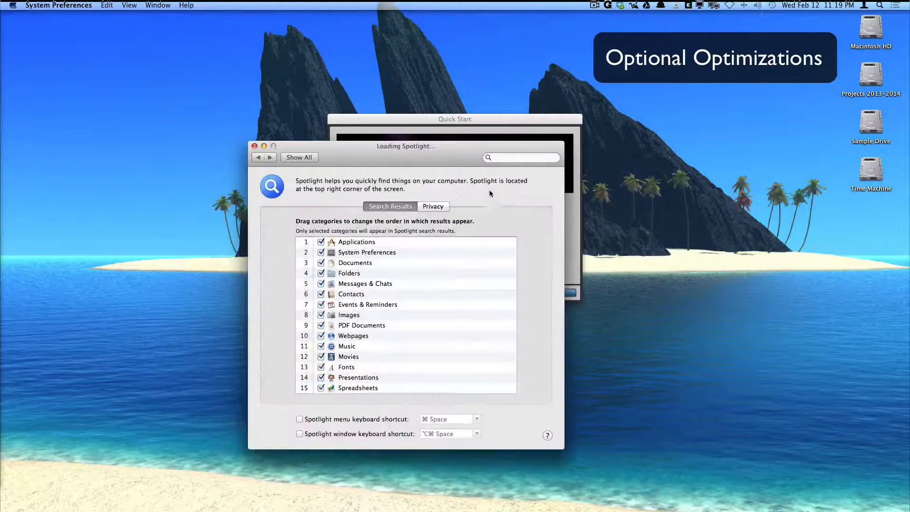
click(432, 206)
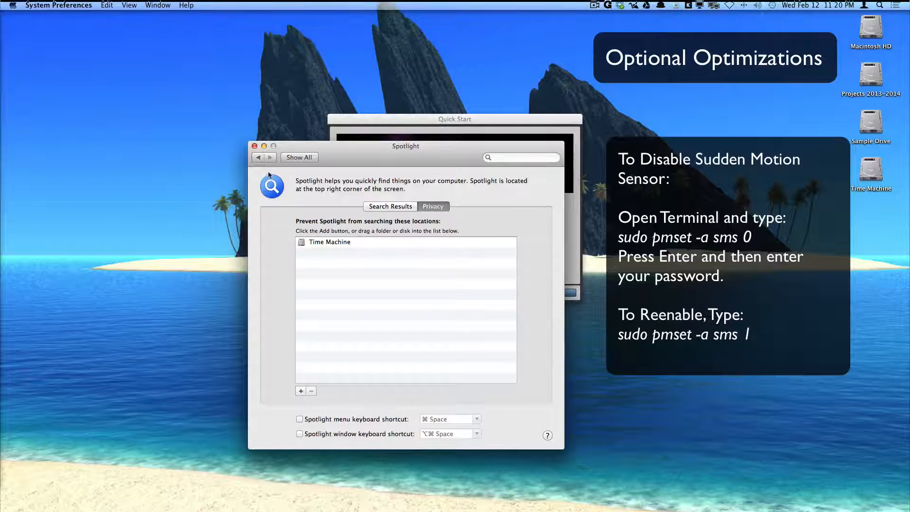
click(258, 158)
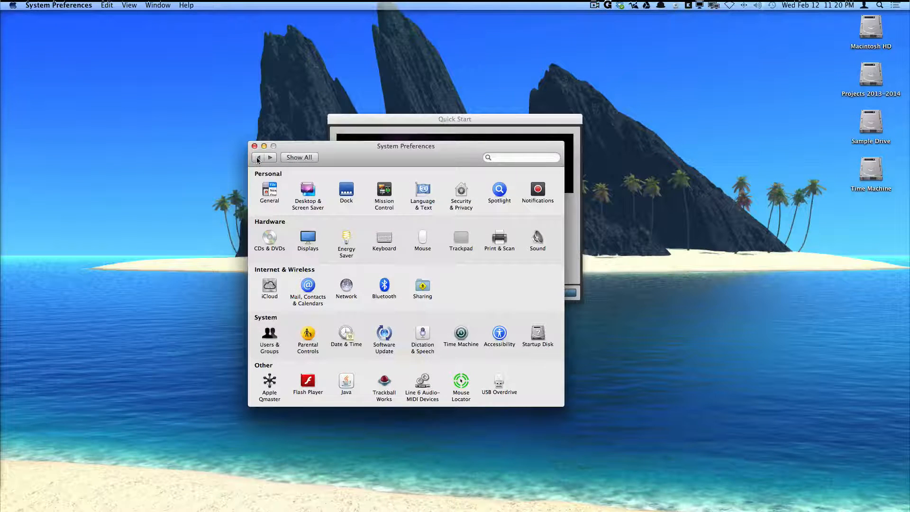
Review the system keyboard shortcuts assigned to Spotlight, Mission Control and Services in the Keyboard preferences
click(385, 241)
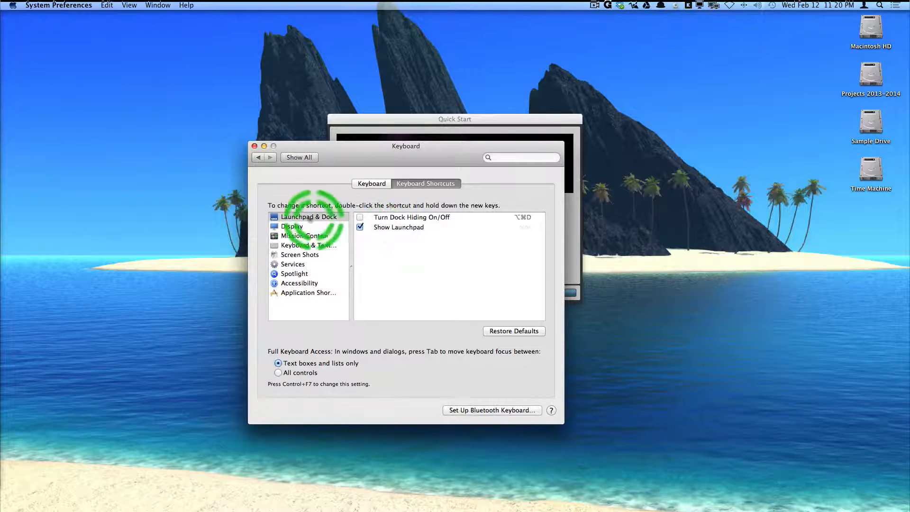
click(305, 275)
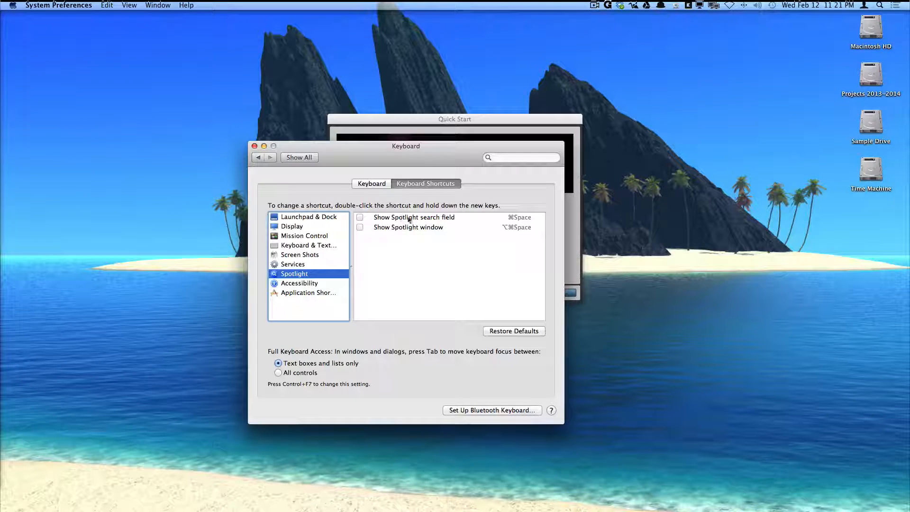
click(288, 236)
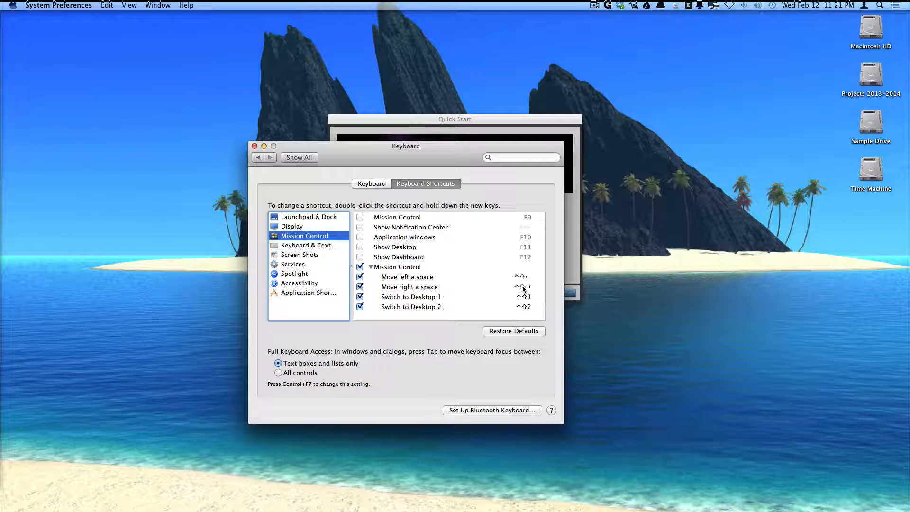
click(499, 286)
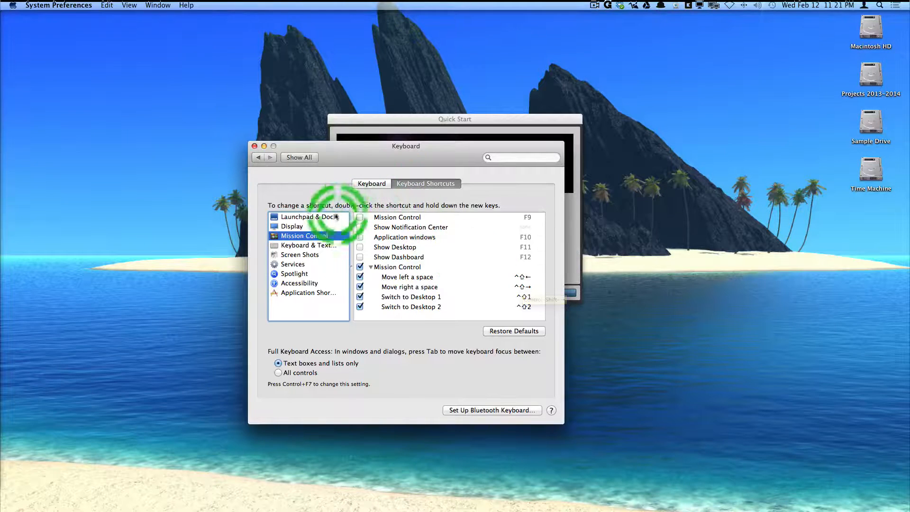
click(296, 265)
scroll(408, 264, down, 15)
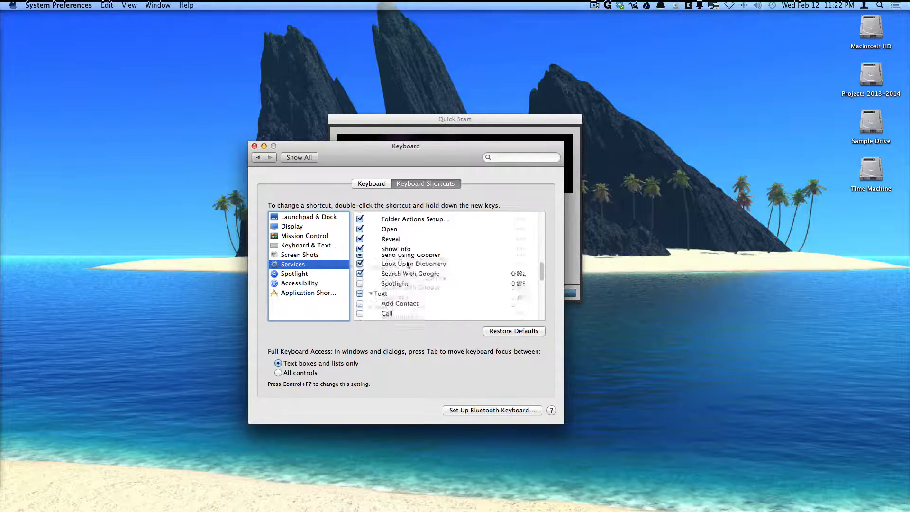
scroll(408, 264, up, 8)
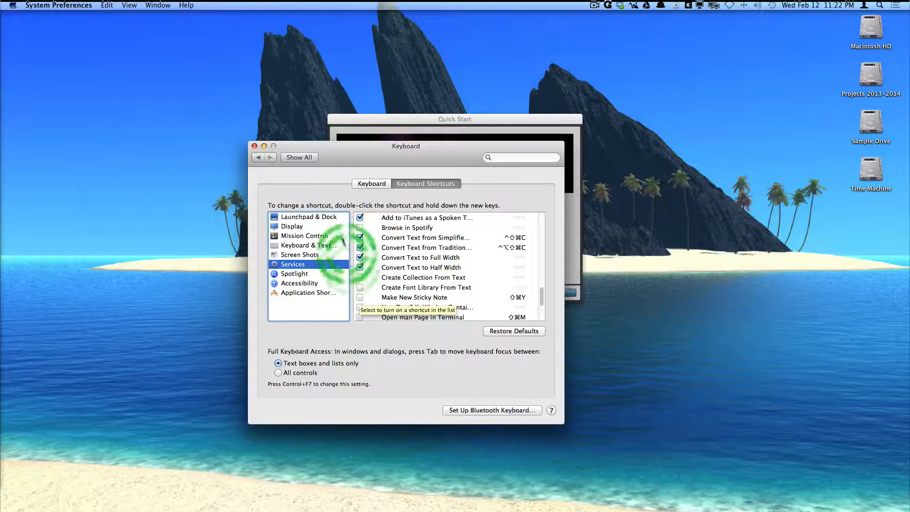
Check the option to use all F1, F2, etc. keys as standard function keys in the Keyboard preferences
click(366, 184)
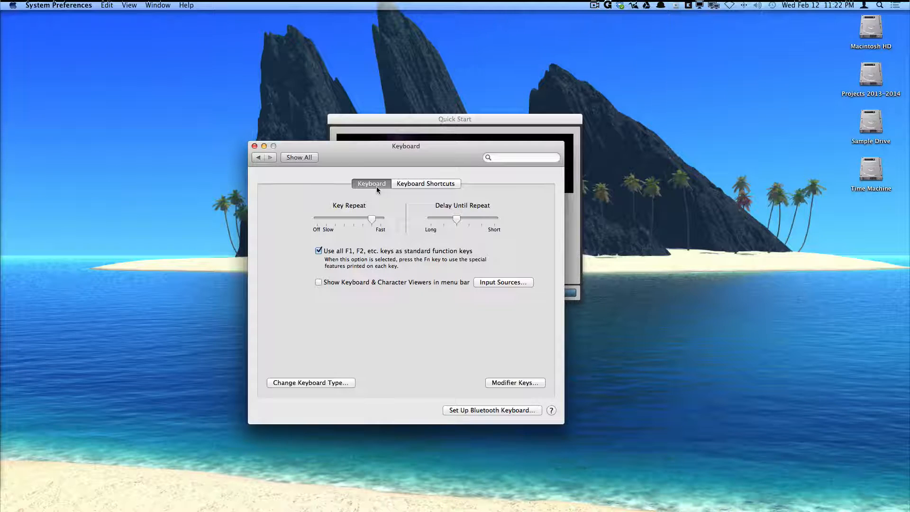
click(319, 251)
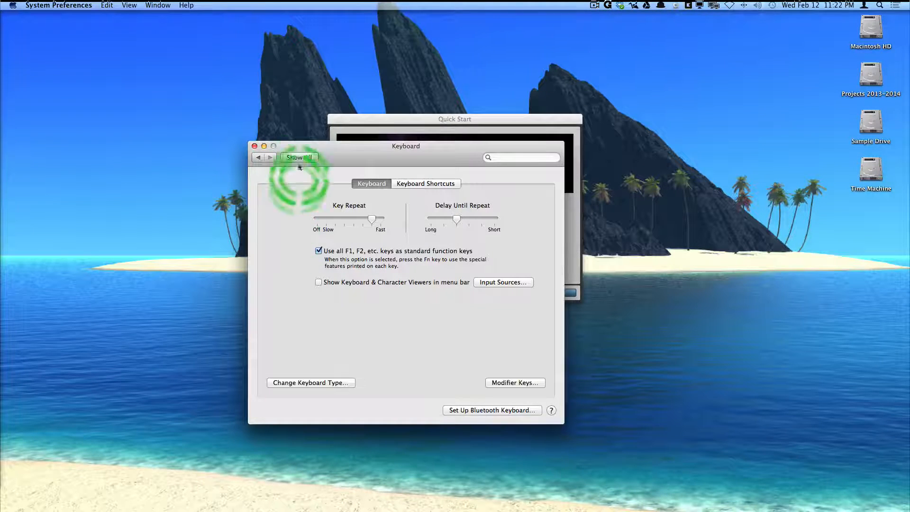
Close the Keyboard preferences, switch to Pro Tools and dismiss the Quick Start dialog without opening a session
click(255, 146)
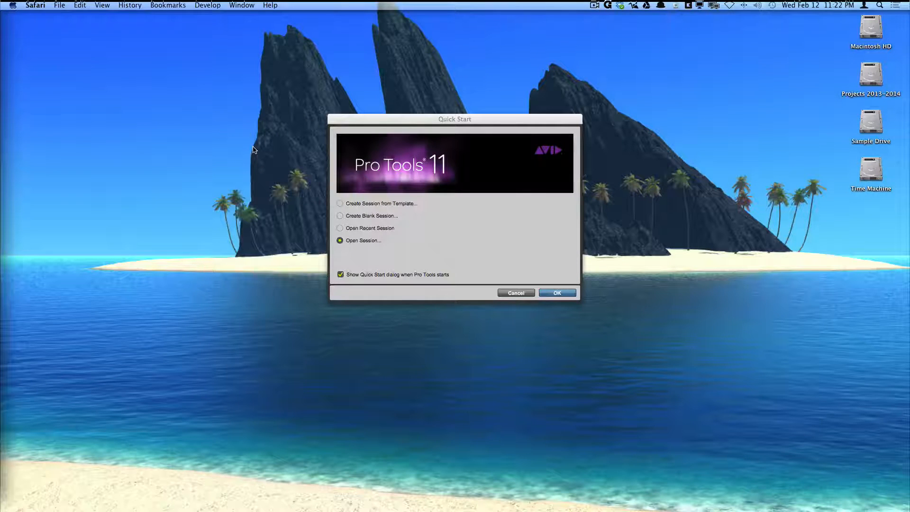
drag(341, 122, 260, 102)
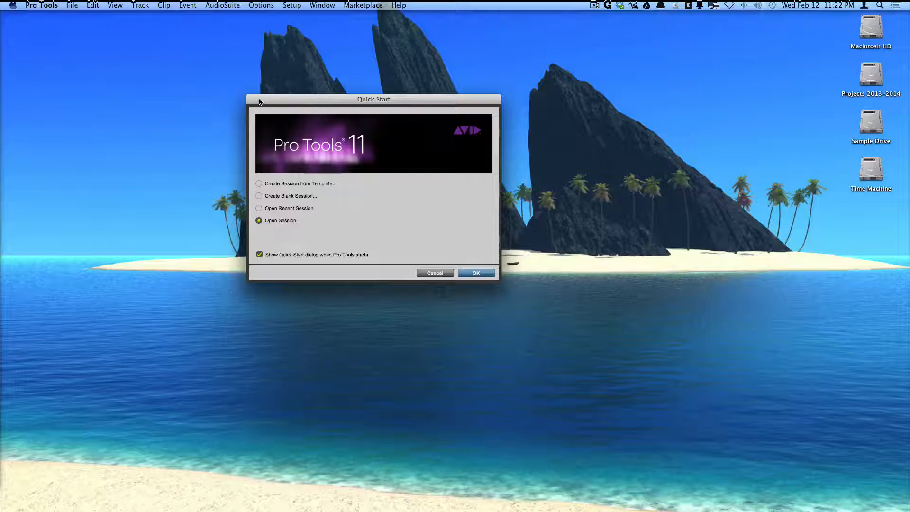
click(294, 6)
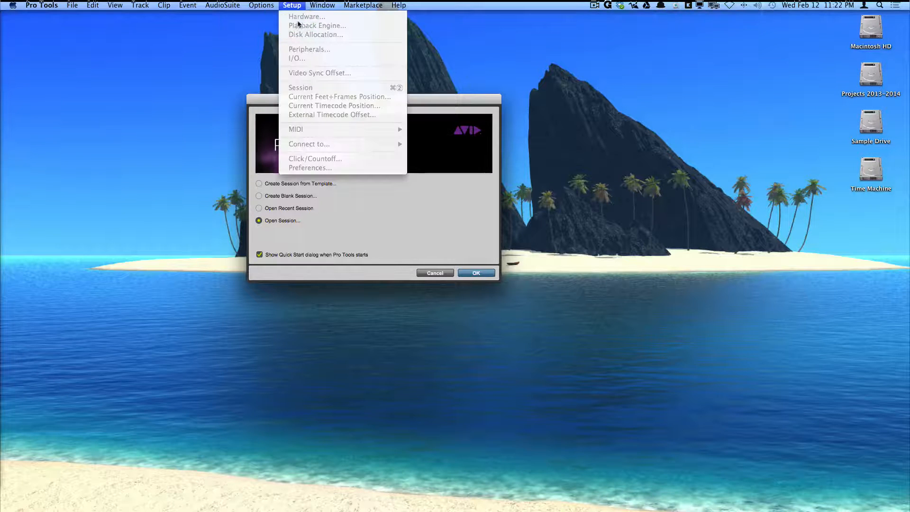
click(390, 313)
click(440, 275)
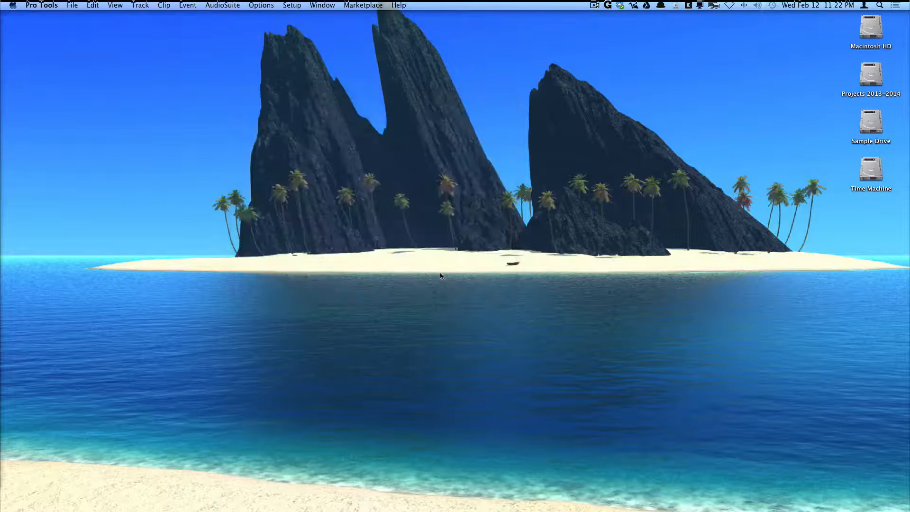
Open the Playback Engine settings and move the dialog slightly up and to the side
click(299, 5)
click(299, 26)
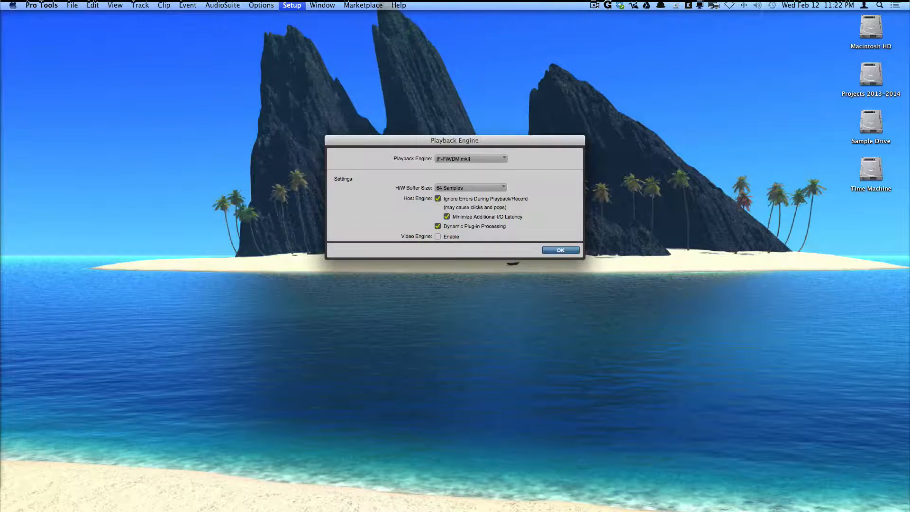
drag(388, 138, 343, 127)
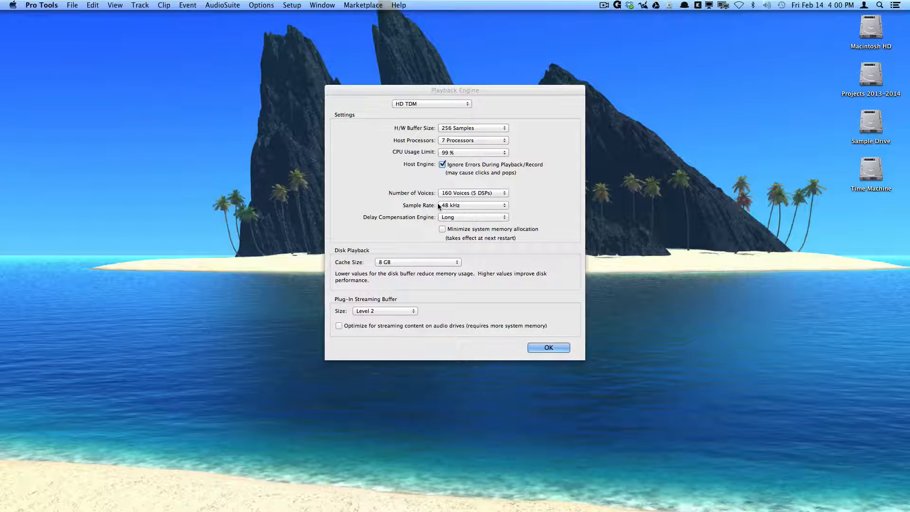
Set the host processors to 6 in the HD TDM playback engine settings and open the CPU usage limit choices
click(474, 141)
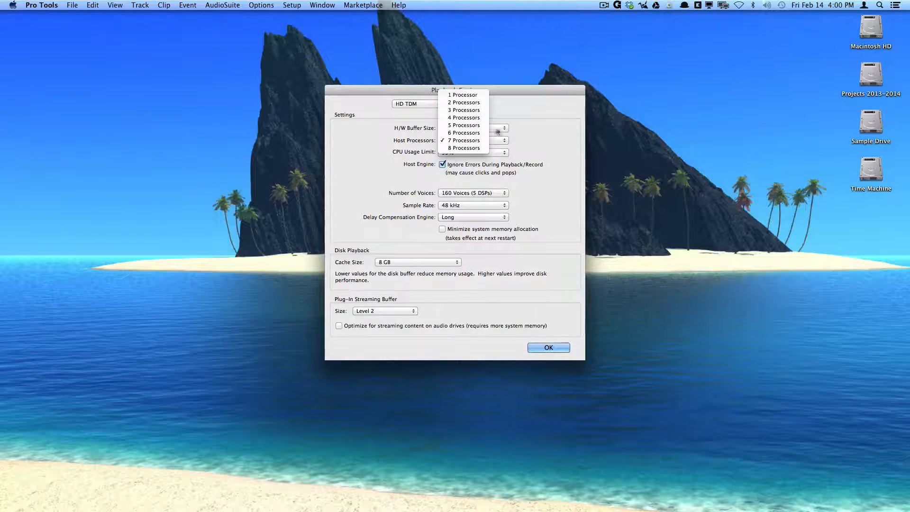
key(Escape)
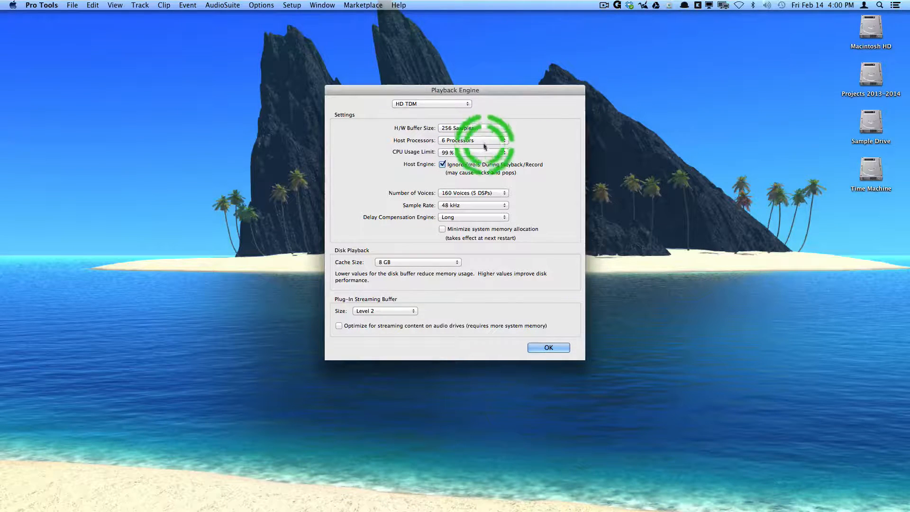
click(472, 151)
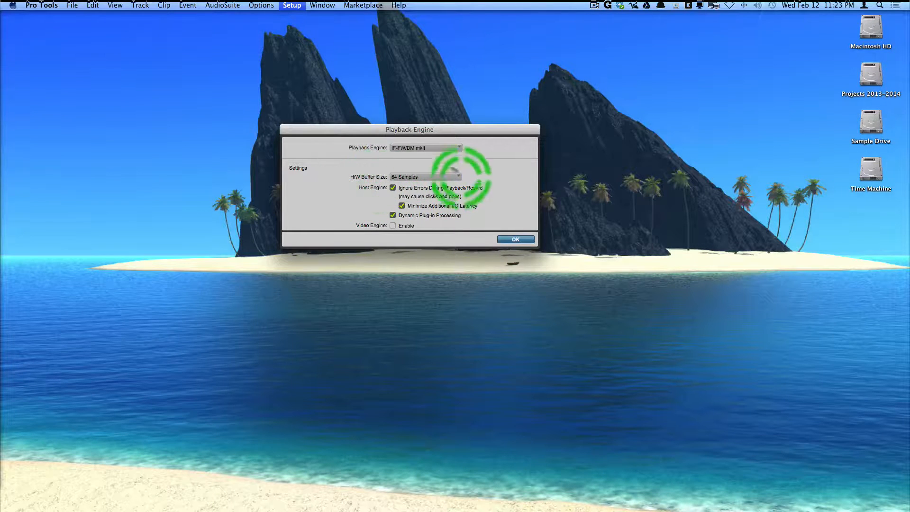
Review the available hardware buffer sizes for the IF-FW/DM mkII playback engine and keep the selected one
click(427, 177)
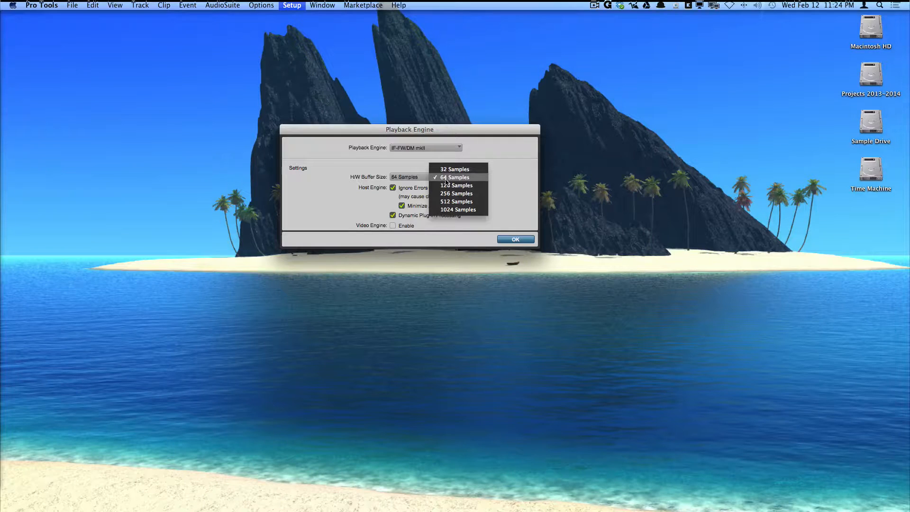
click(347, 183)
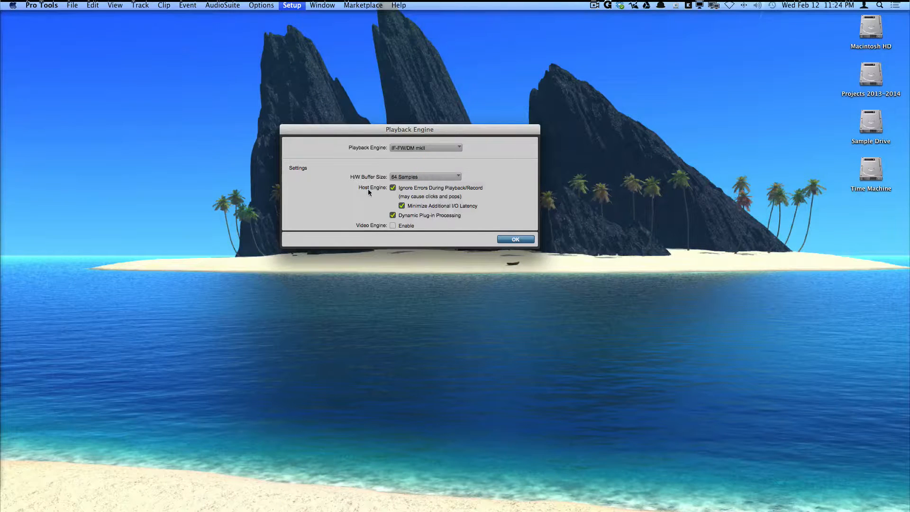